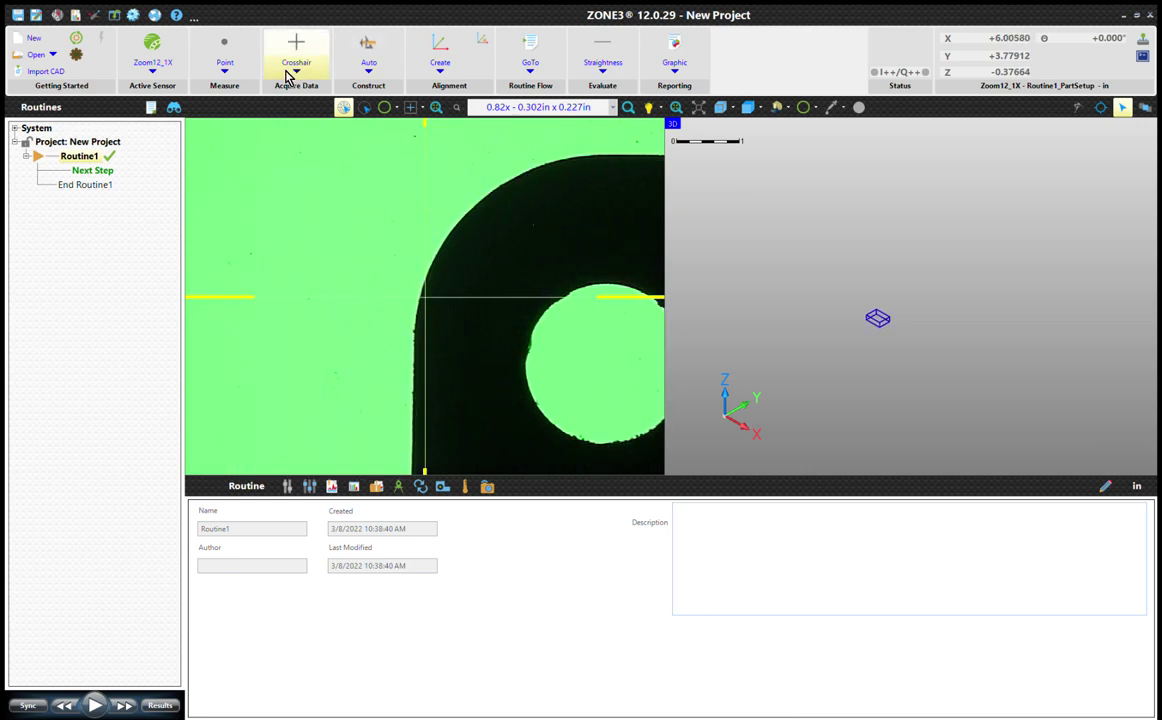
Measure Point1 with a Crosshair target at X 5.99870, Y 3.74239, Z -0.37664.
click(229, 66)
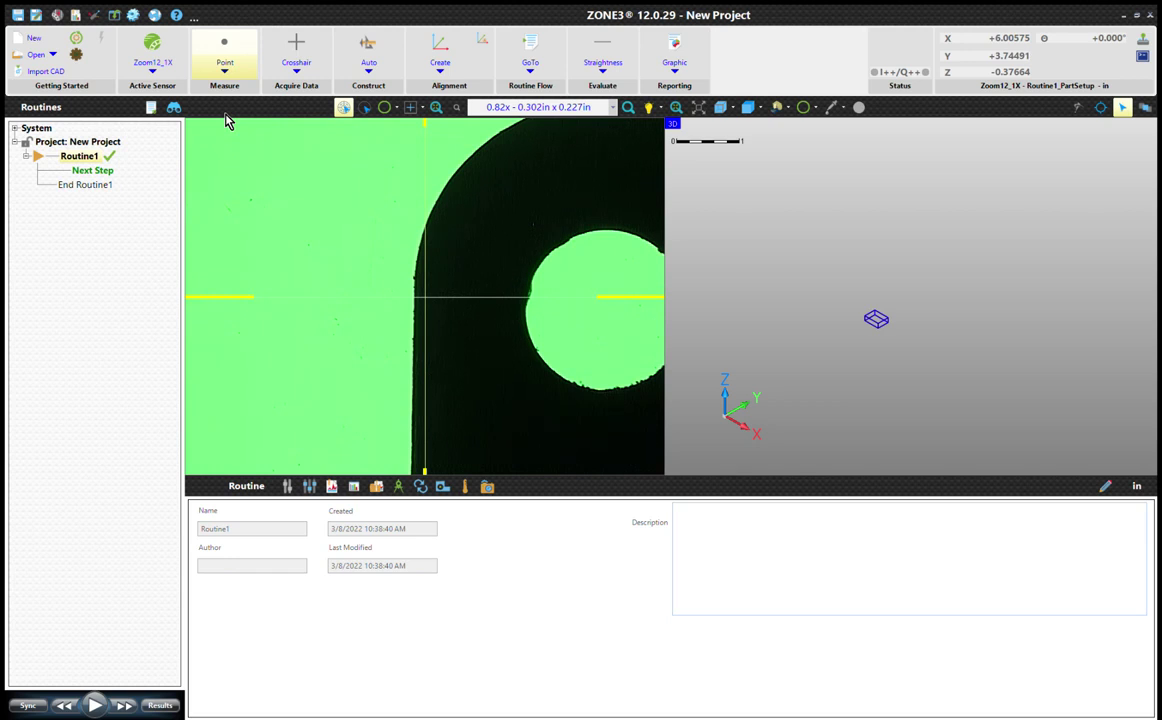
click(293, 50)
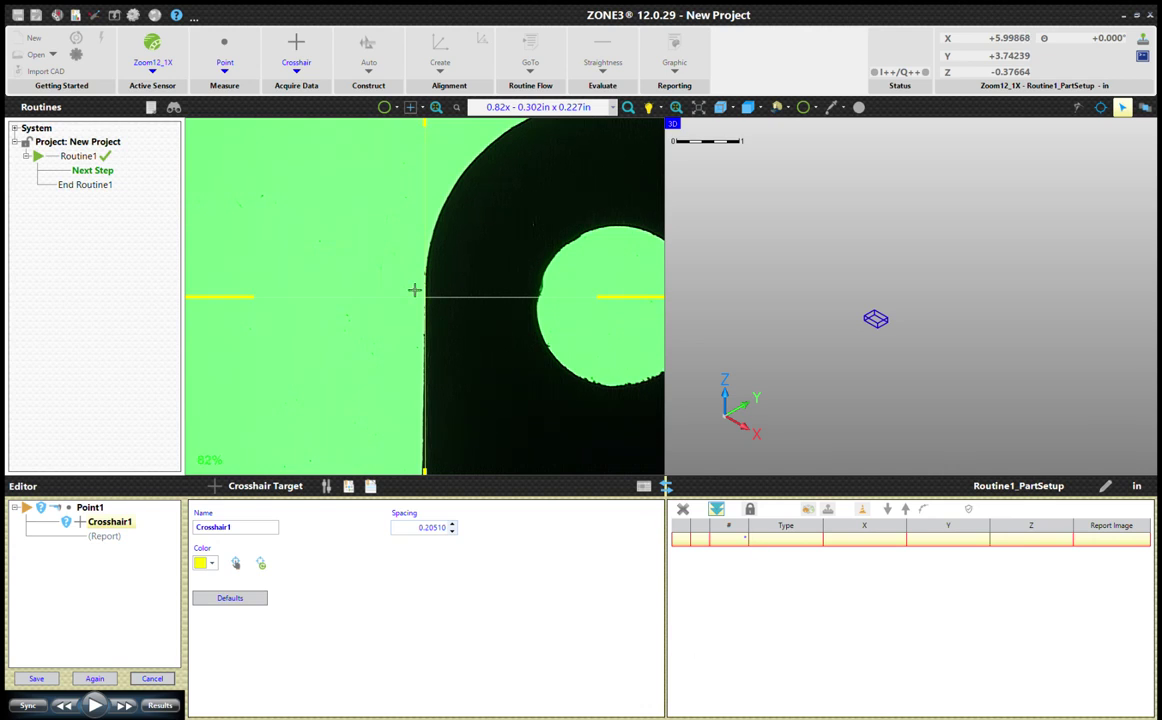
click(411, 290)
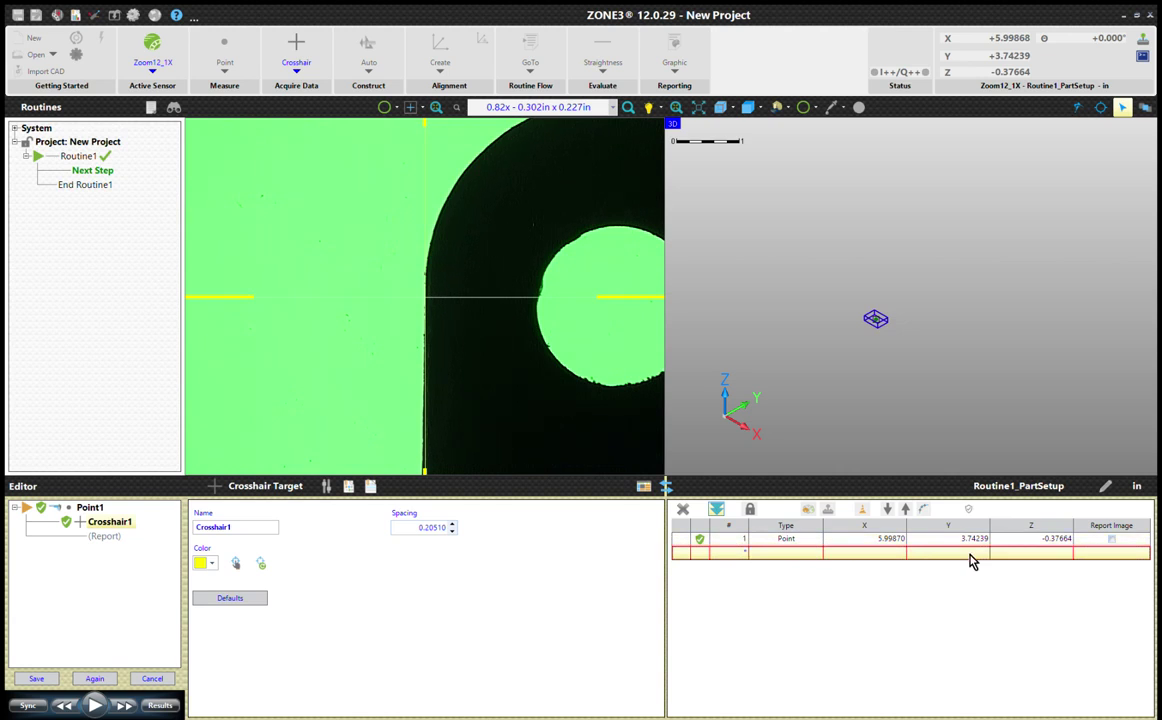
Add crosshair-measured Point2 and Point3, deleting a duplicate reading, and save them to Routine1.
click(95, 679)
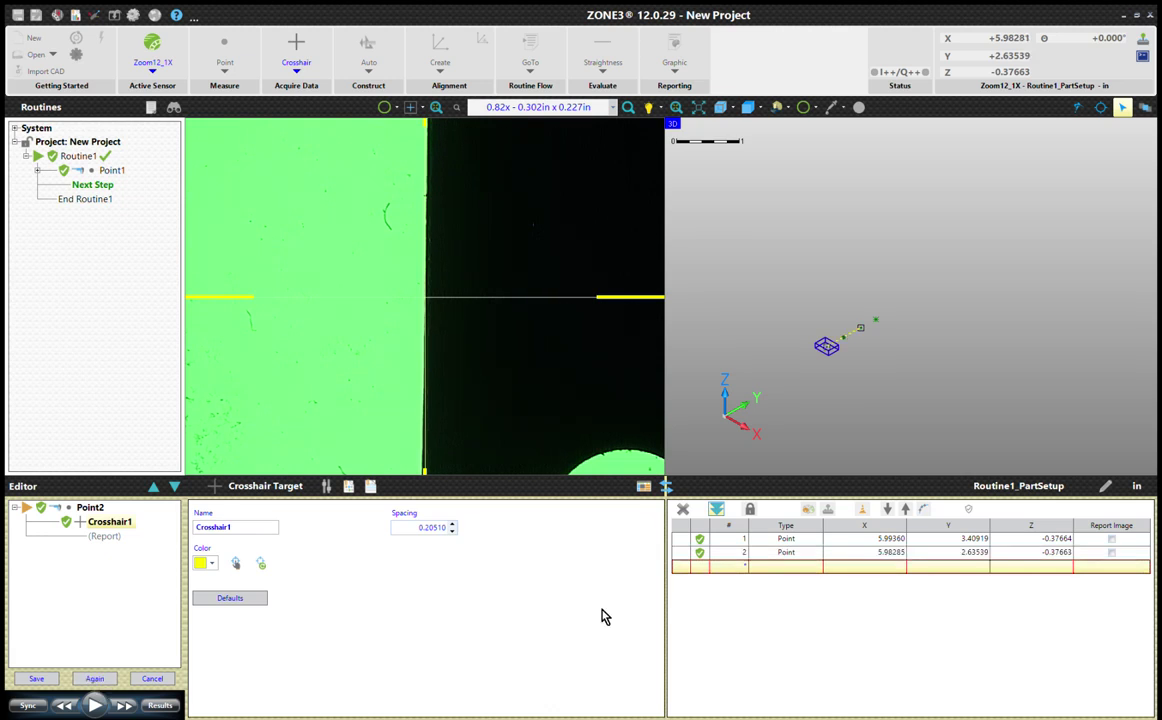
click(789, 553)
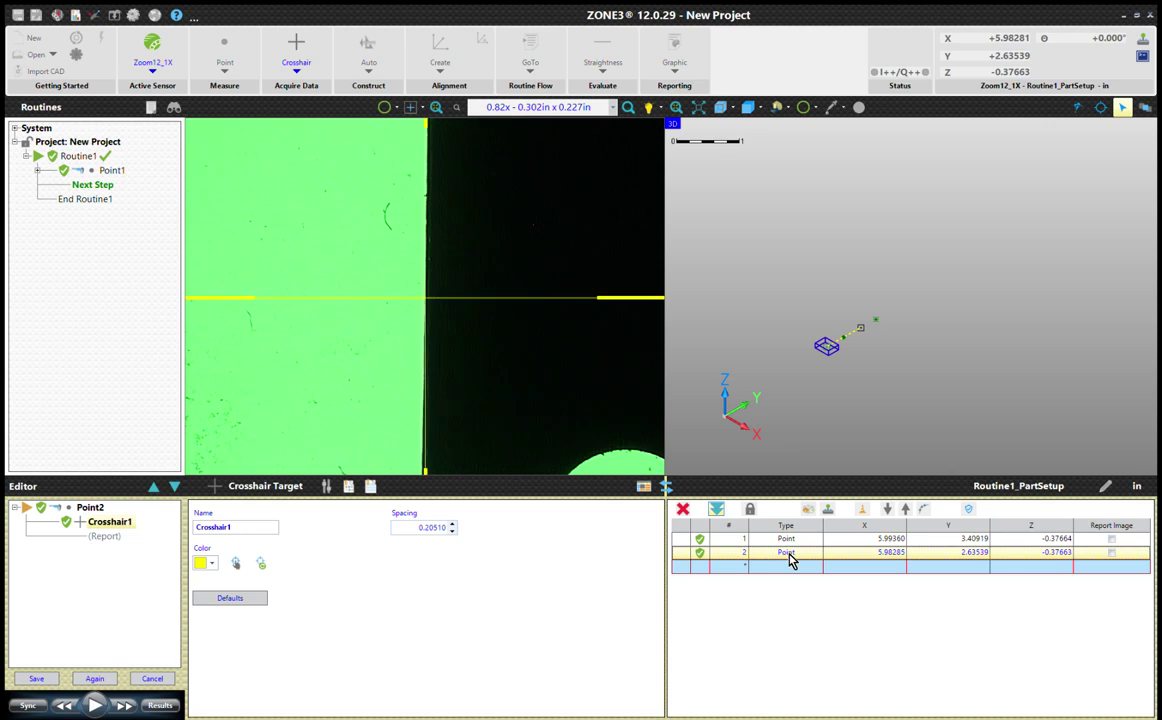
click(683, 509)
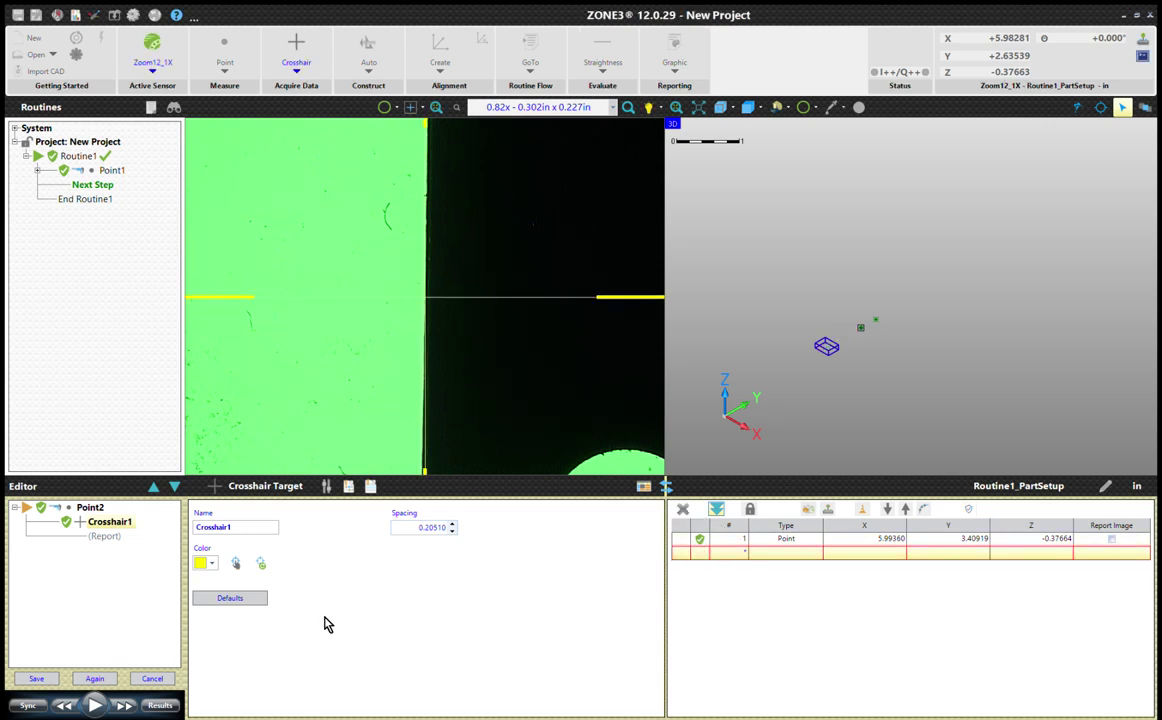
click(96, 679)
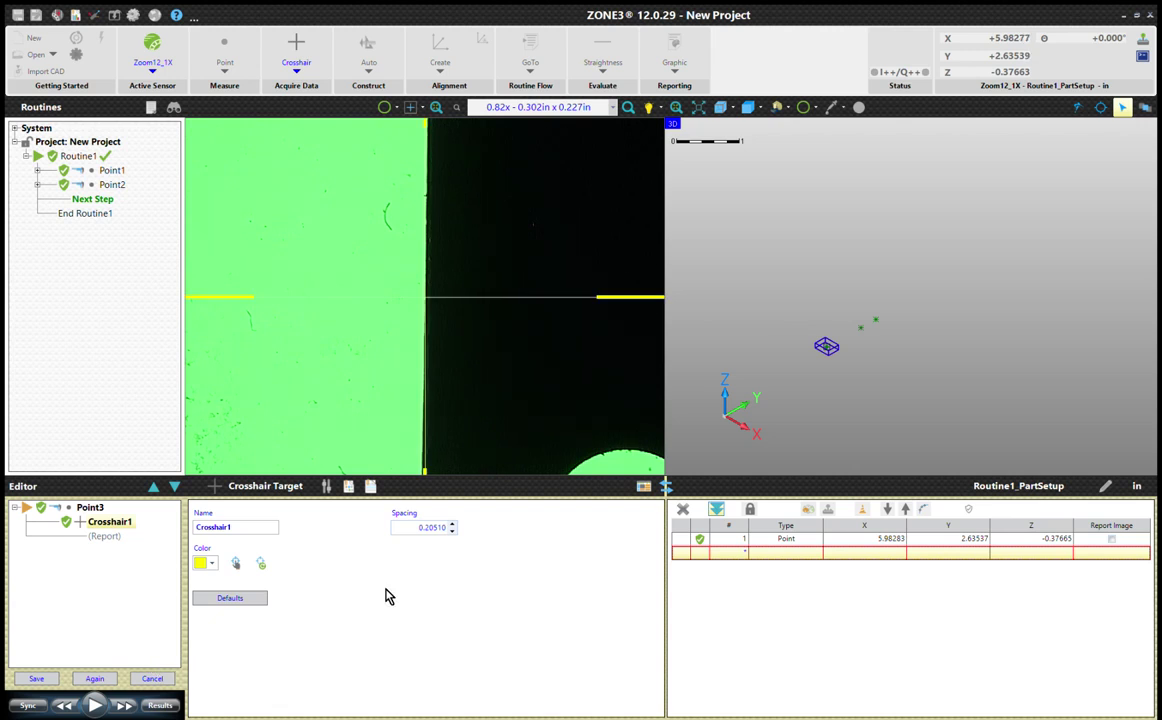
click(45, 683)
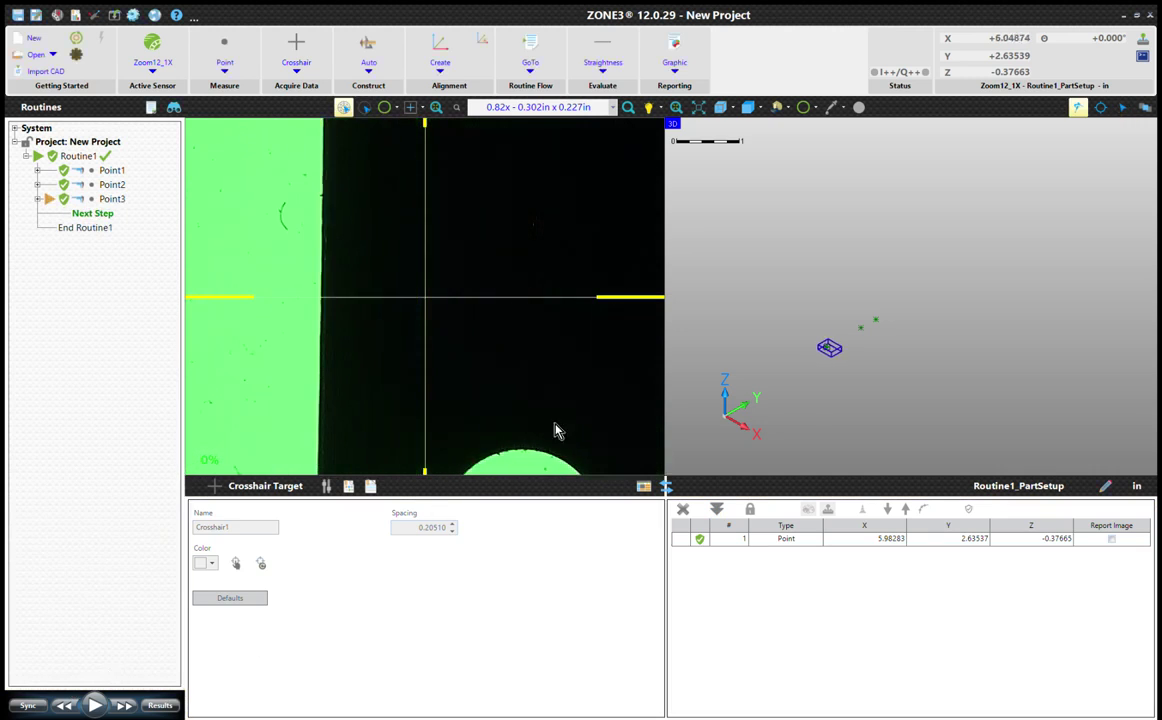
click(311, 73)
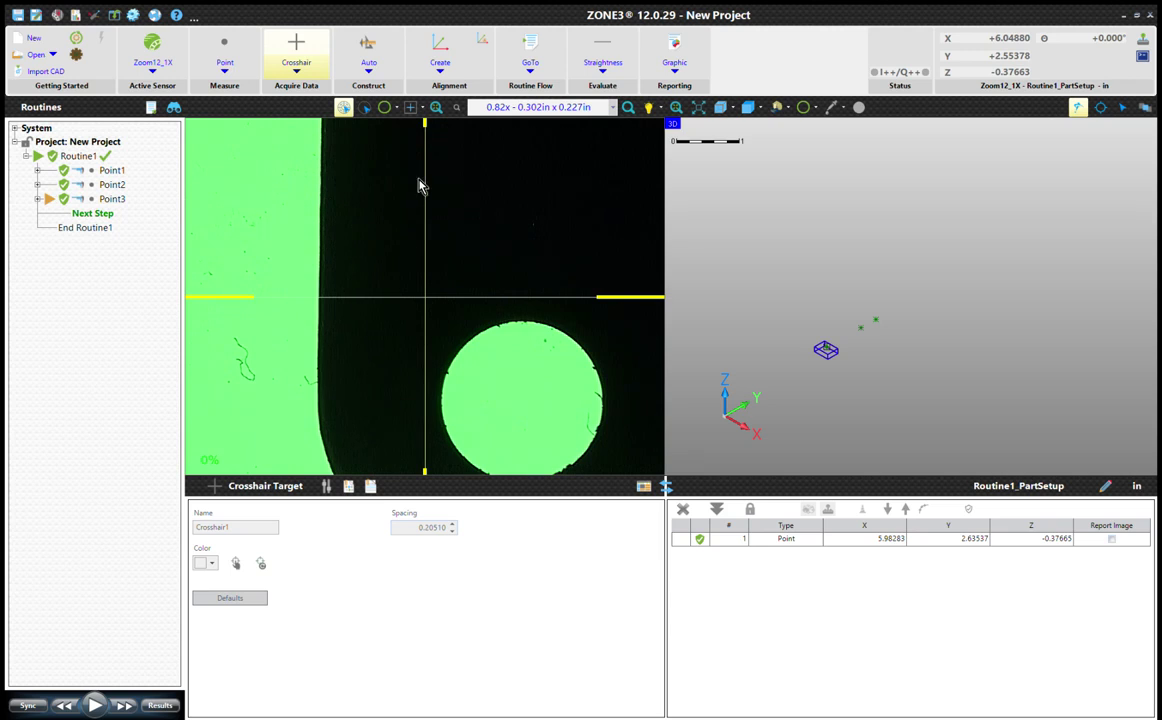
Fit a Circle target to the hole and start Point4 with Circle1 of diameter 0.09662.
click(390, 109)
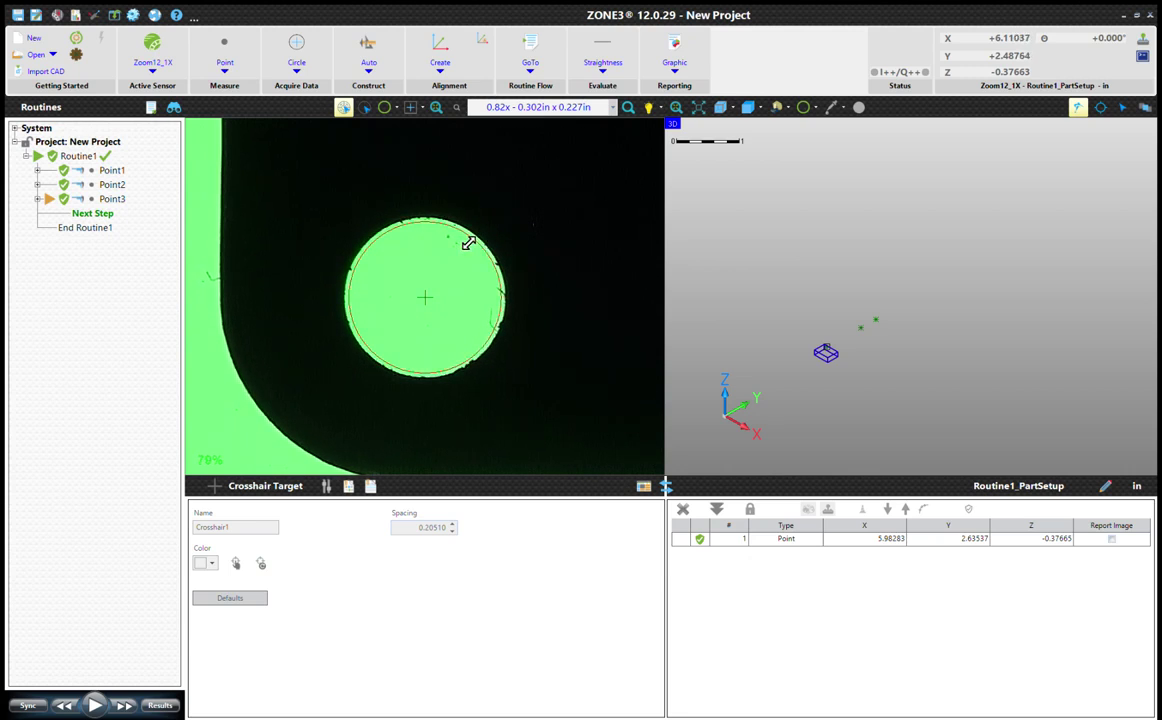
drag(468, 243, 480, 236)
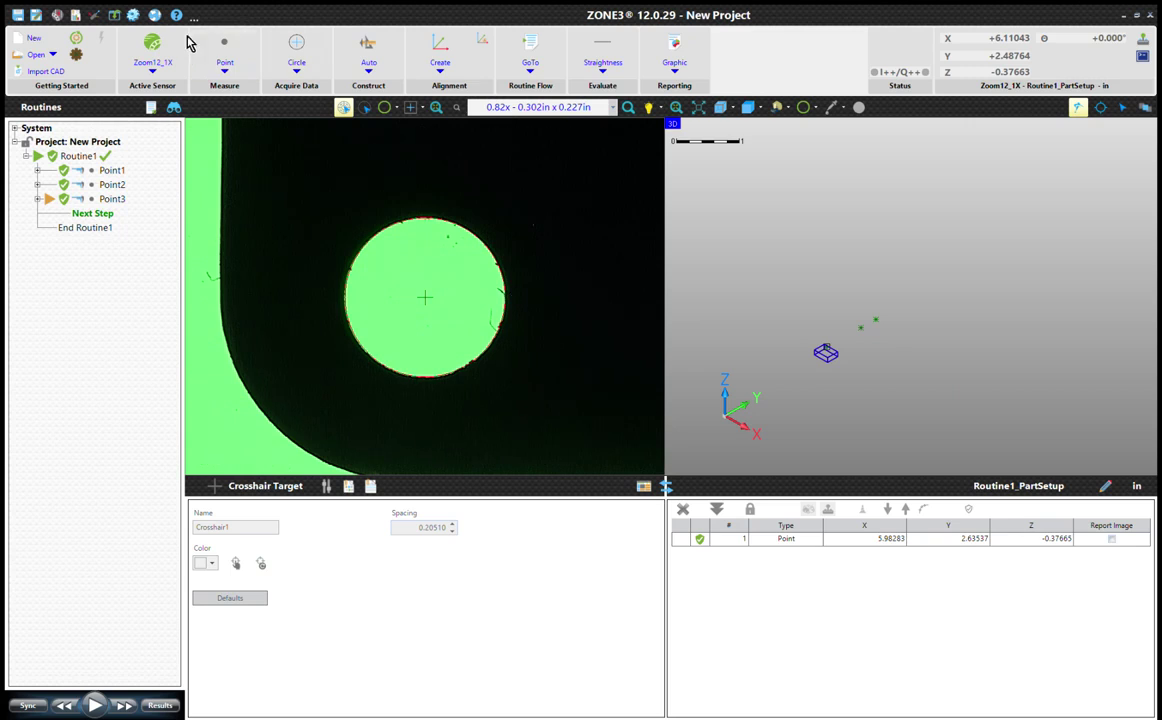
click(218, 50)
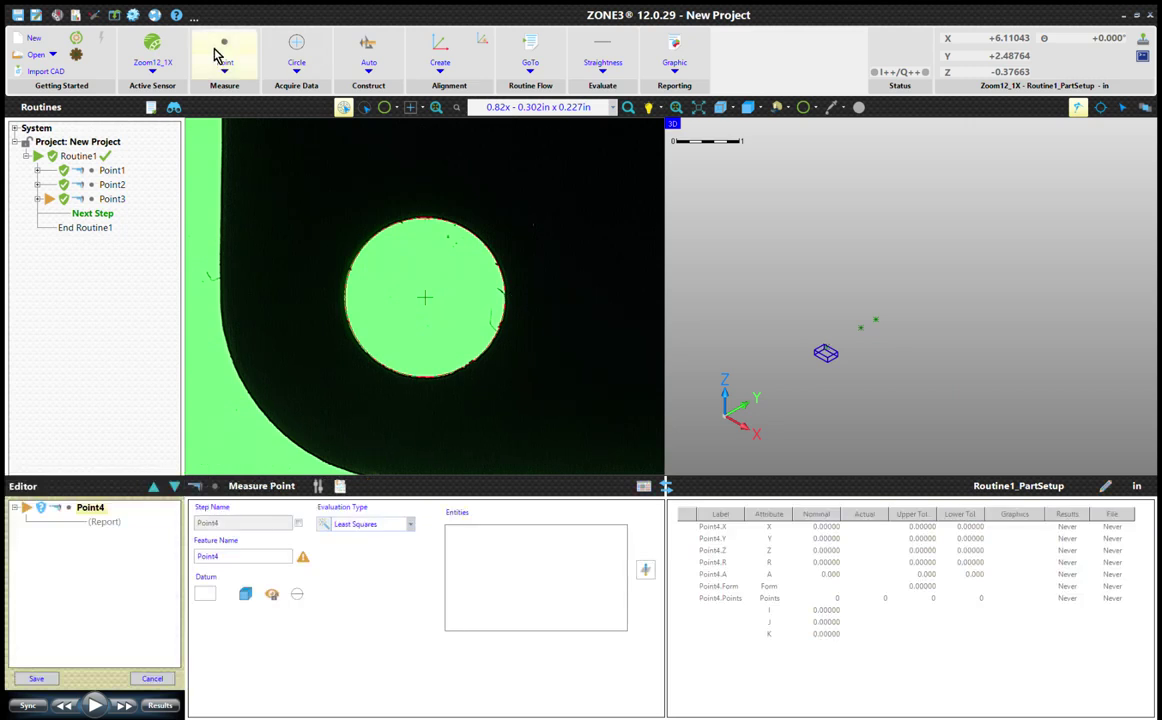
click(298, 52)
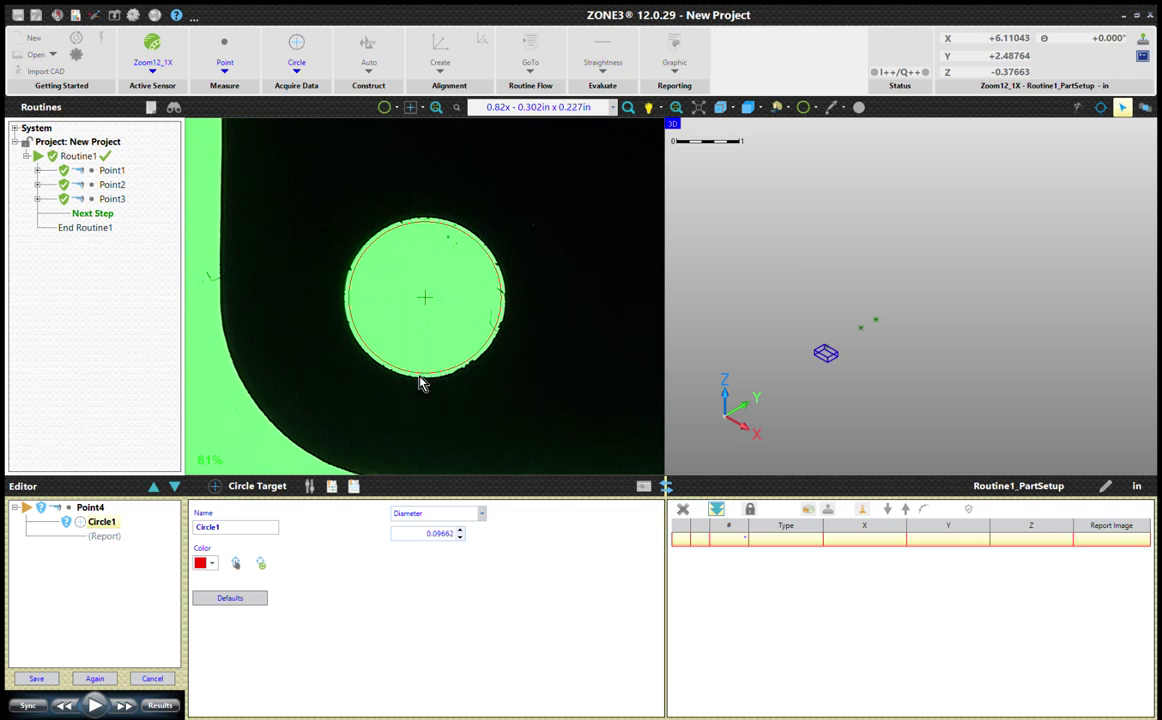
Measure and save Point4 and Point5 from the circle target enlarged to diameter 0.10218.
drag(420, 382, 425, 387)
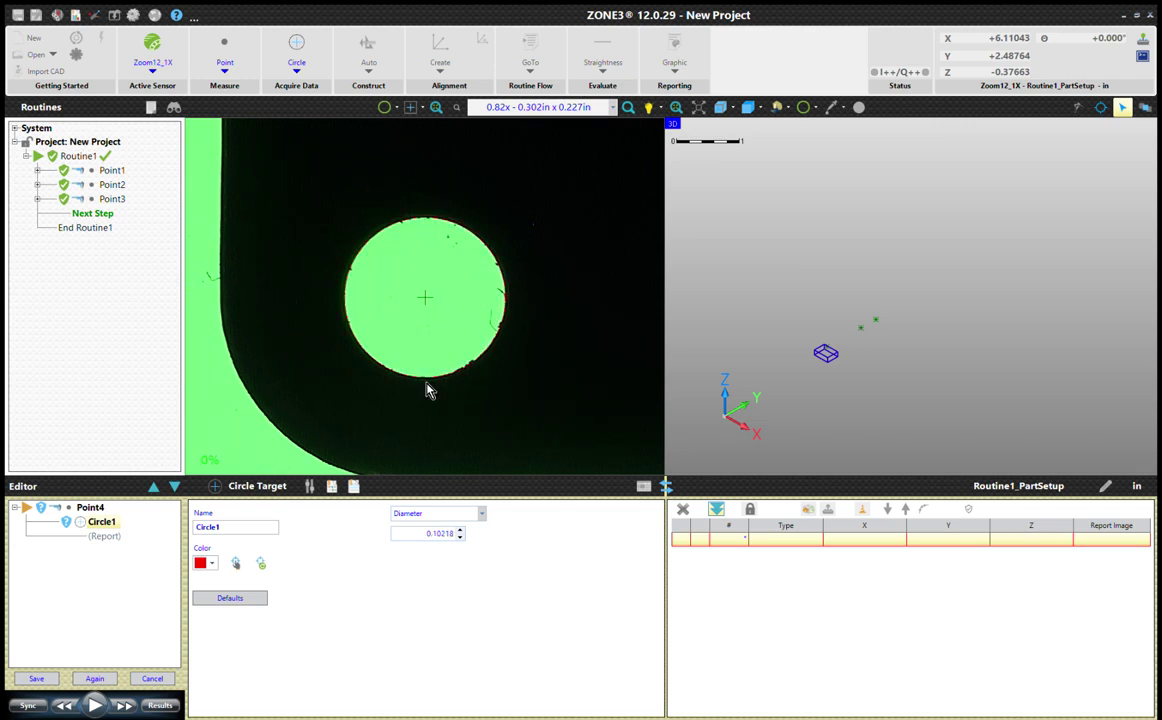
click(425, 390)
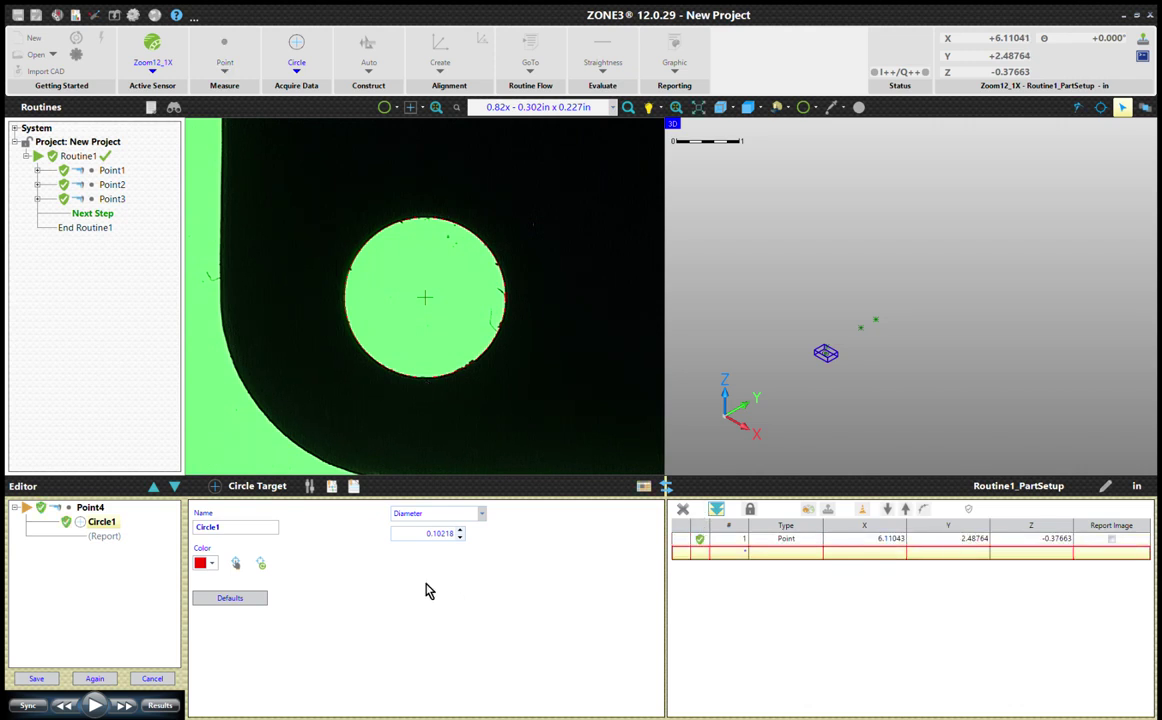
click(95, 678)
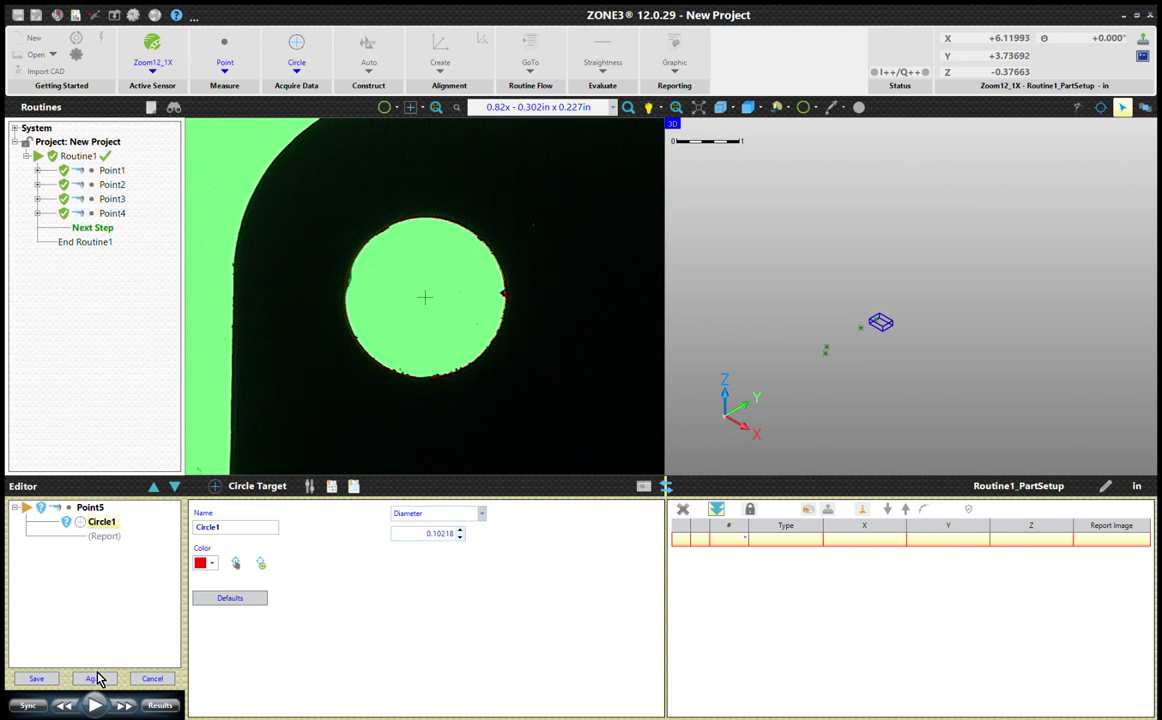
click(93, 679)
click(36, 679)
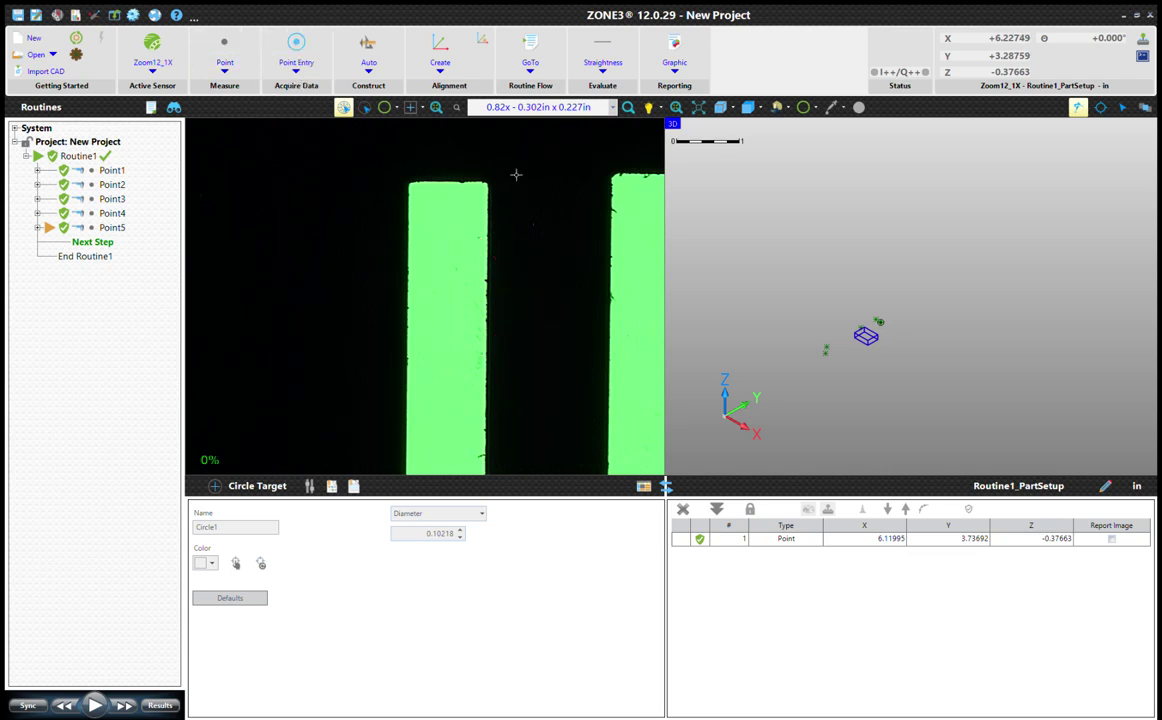
click(441, 225)
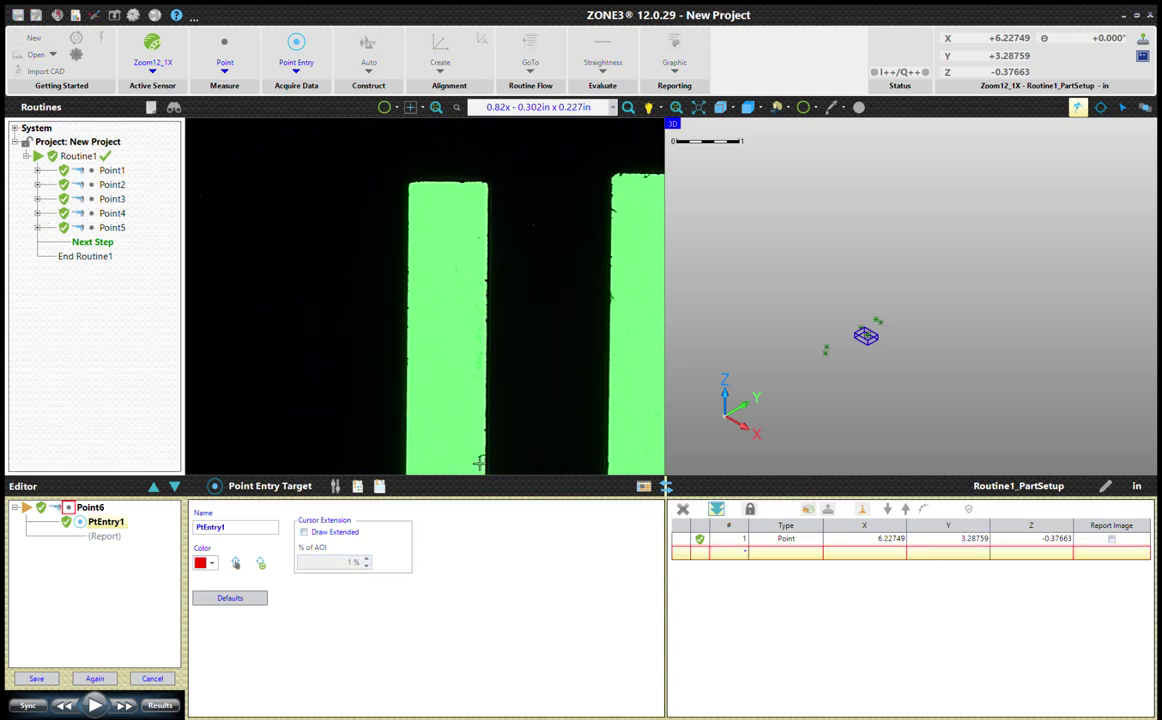
Save point-entry steps Point6, Point7 and Point8, with Point8 at Y 2.99807.
click(95, 678)
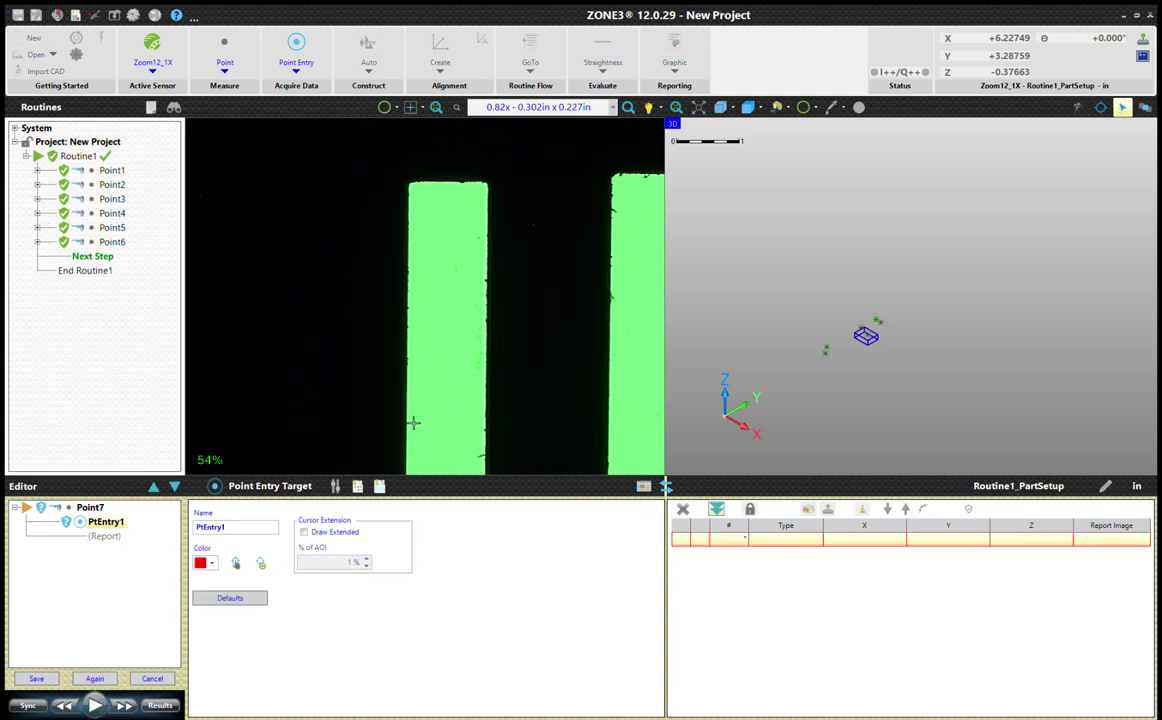
click(95, 679)
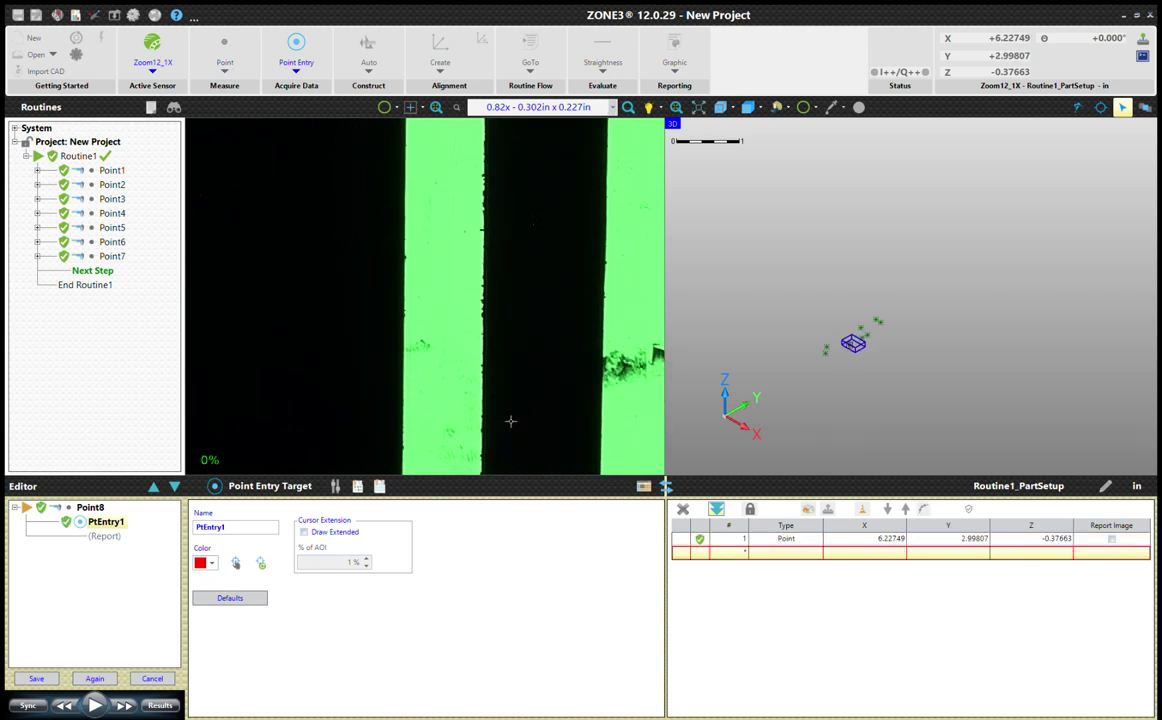
click(36, 679)
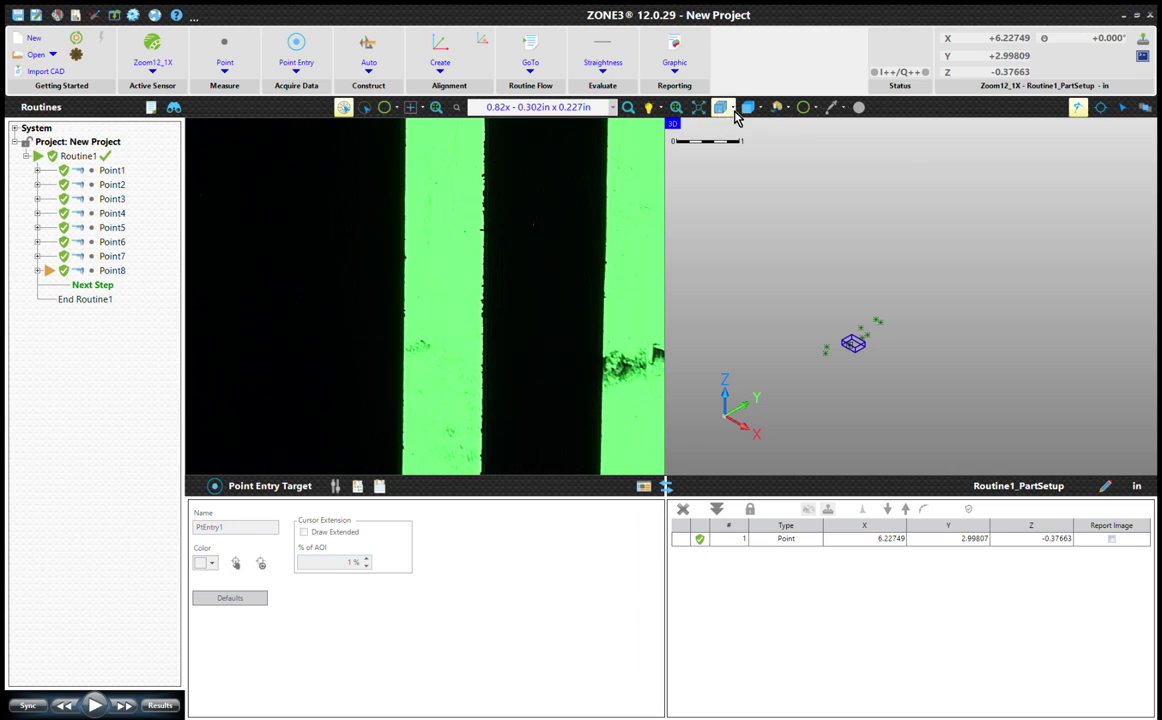
View the eight points from the top, panned and zoomed in so they spread apart.
click(672, 124)
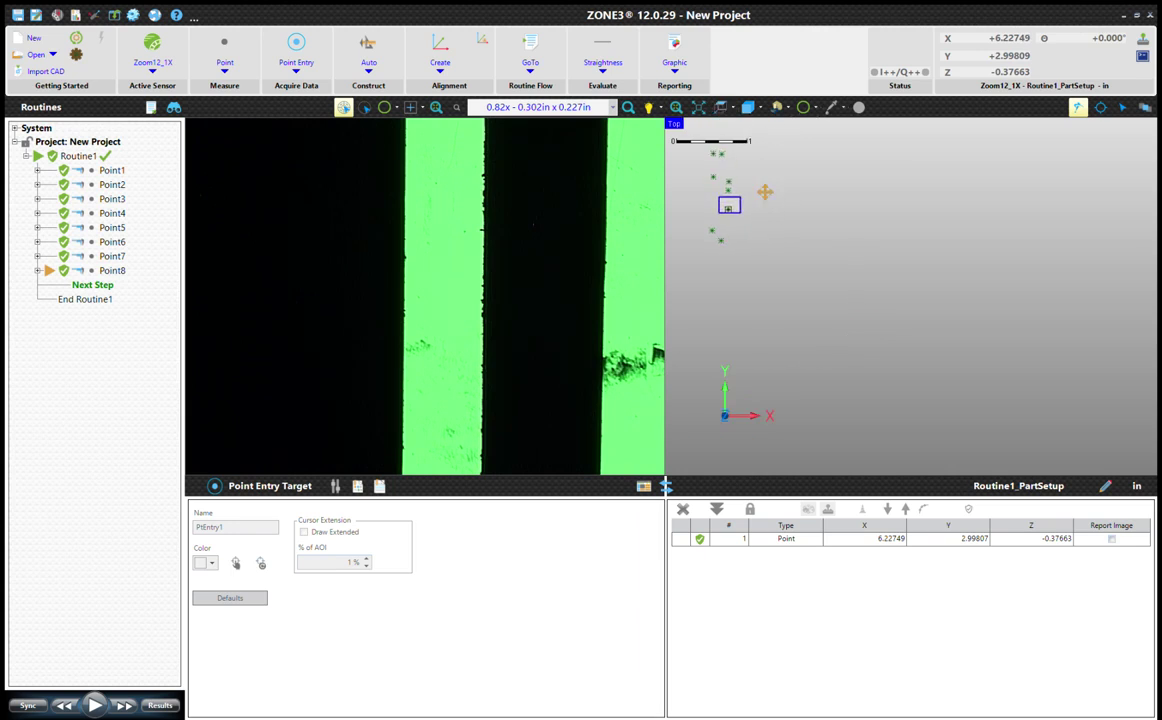
middle_drag(782, 200, 892, 262)
scroll(905, 256, up, 2)
scroll(905, 256, up, 2)
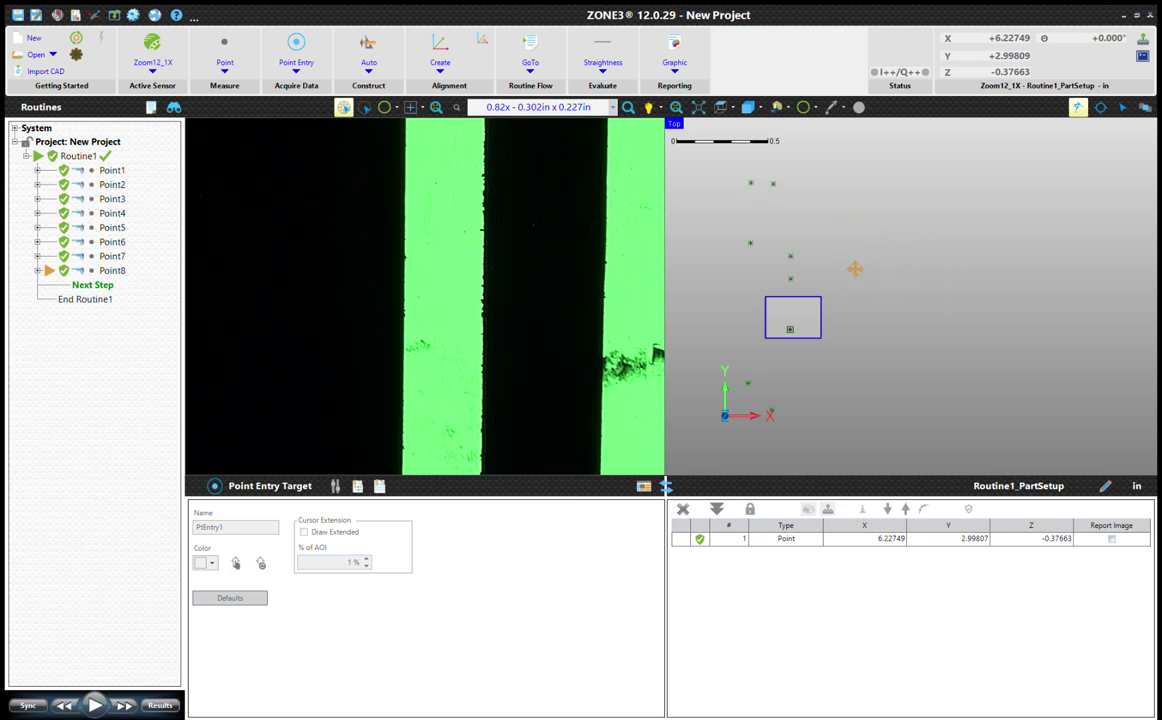
middle_drag(773, 262, 864, 246)
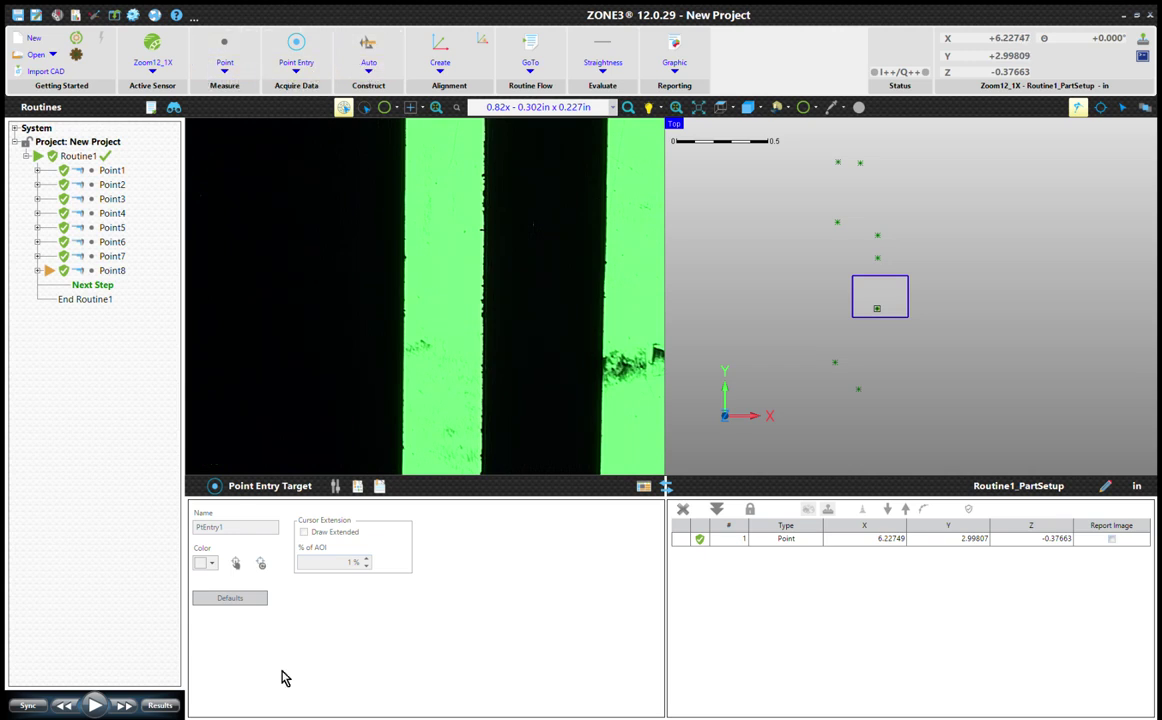
click(95, 705)
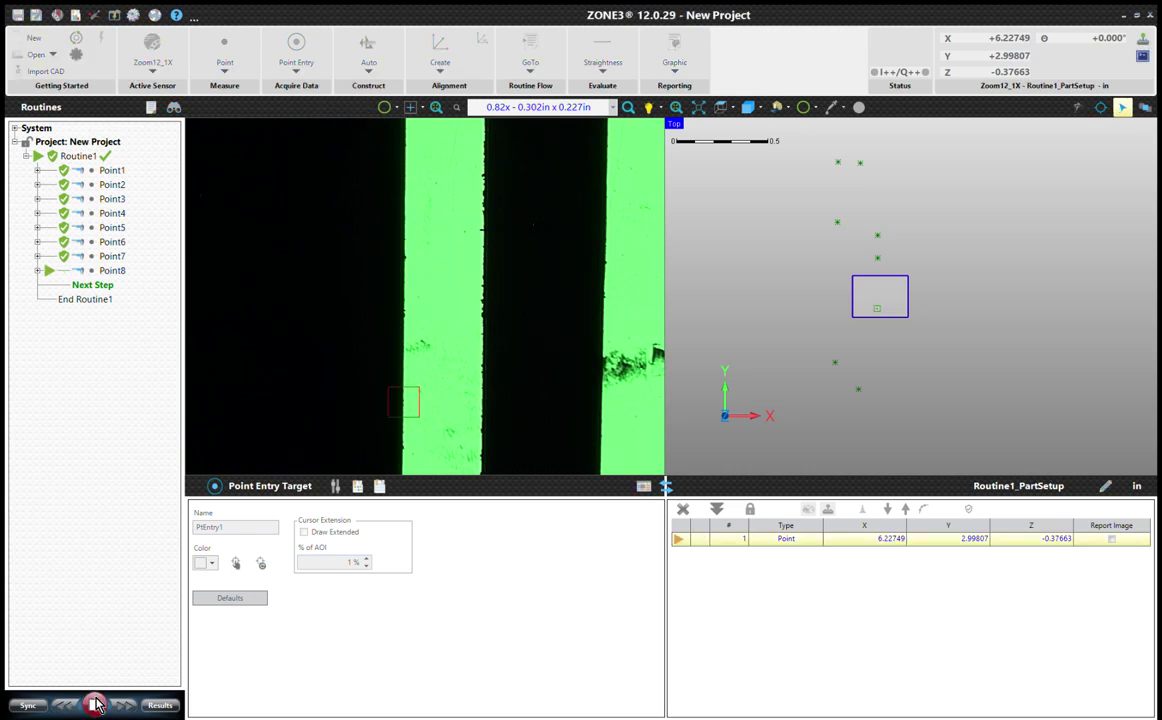
Rerun Routine1 from the start, accepting the Point6, Point7 and Point8 targets, with 0 steps failed.
key(Escape)
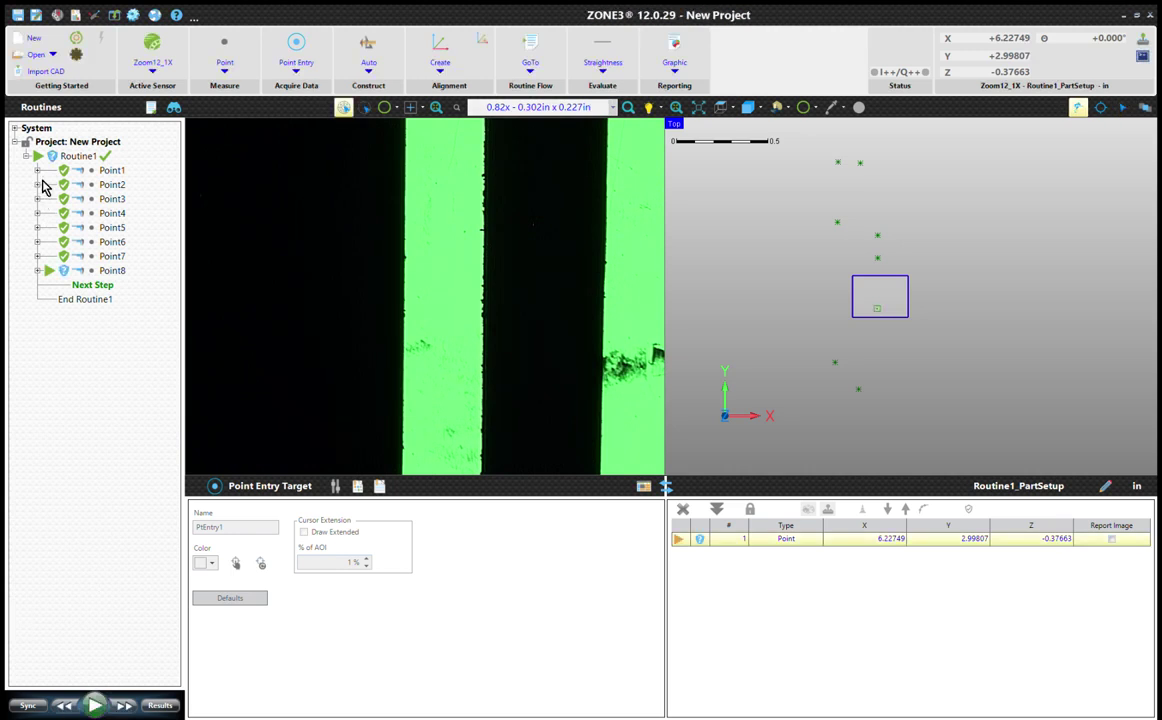
click(58, 153)
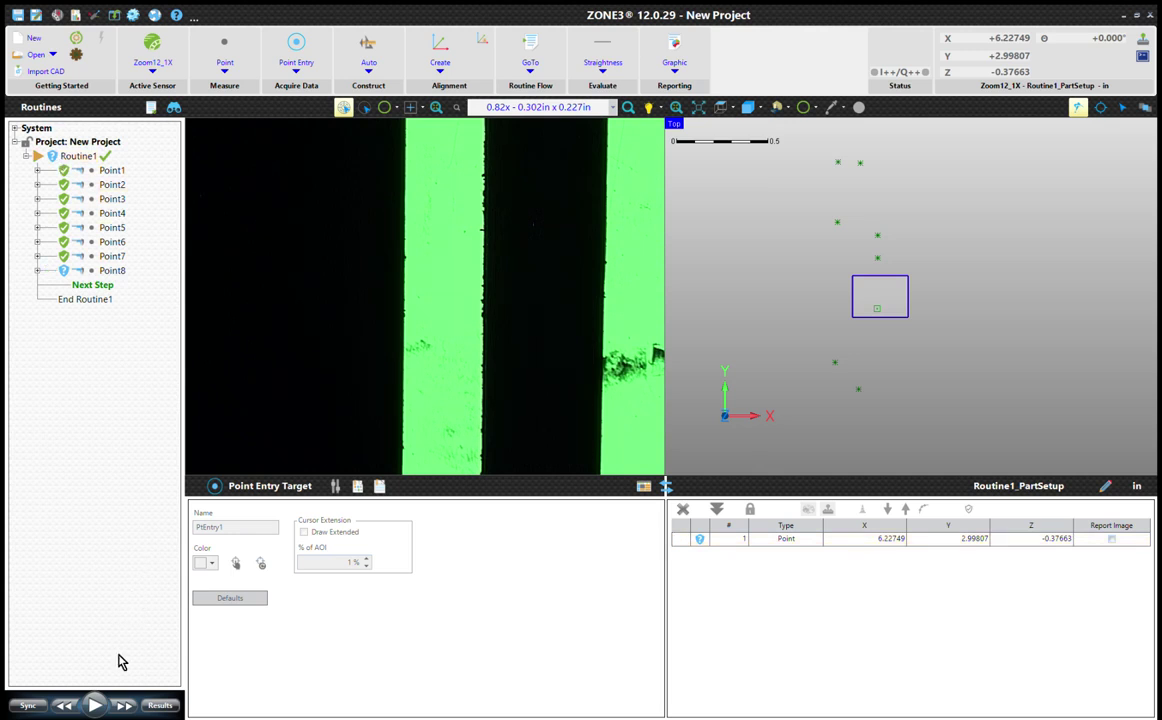
click(95, 705)
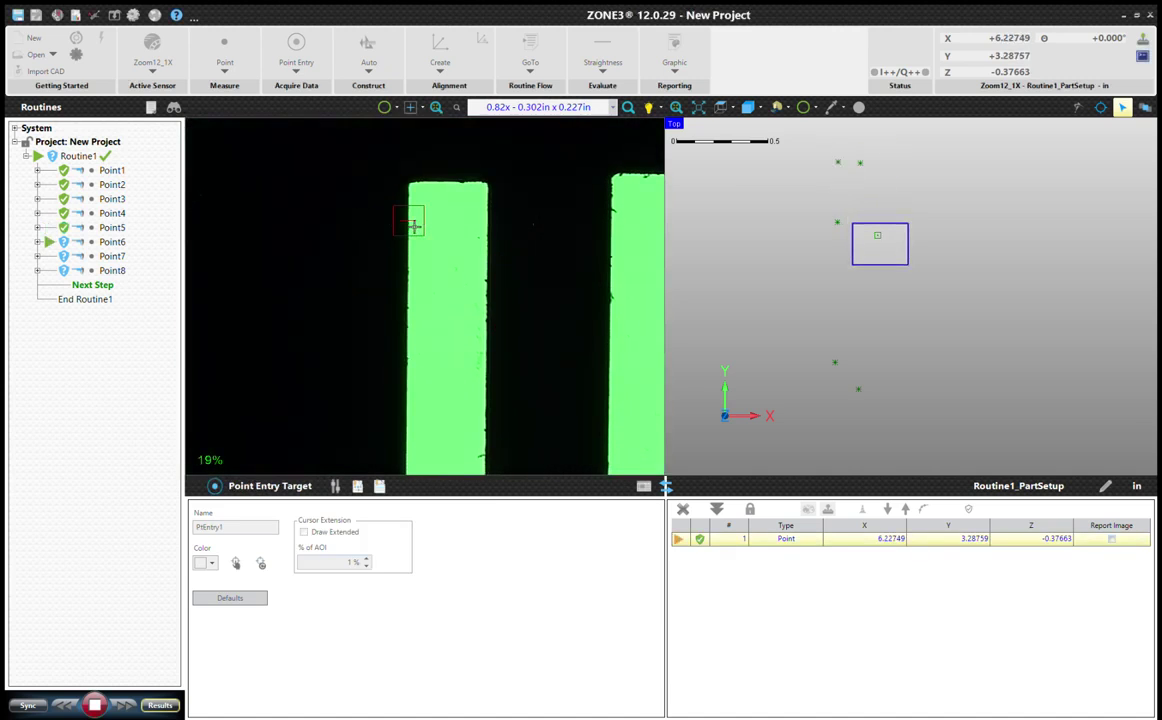
click(413, 226)
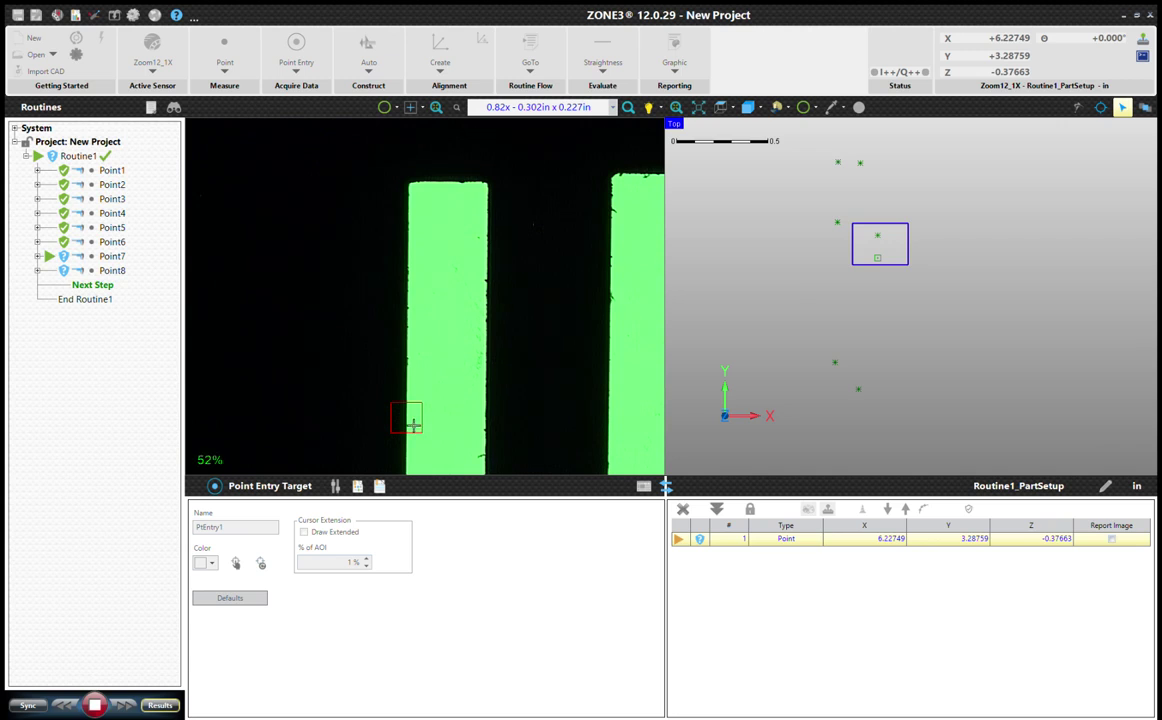
click(413, 425)
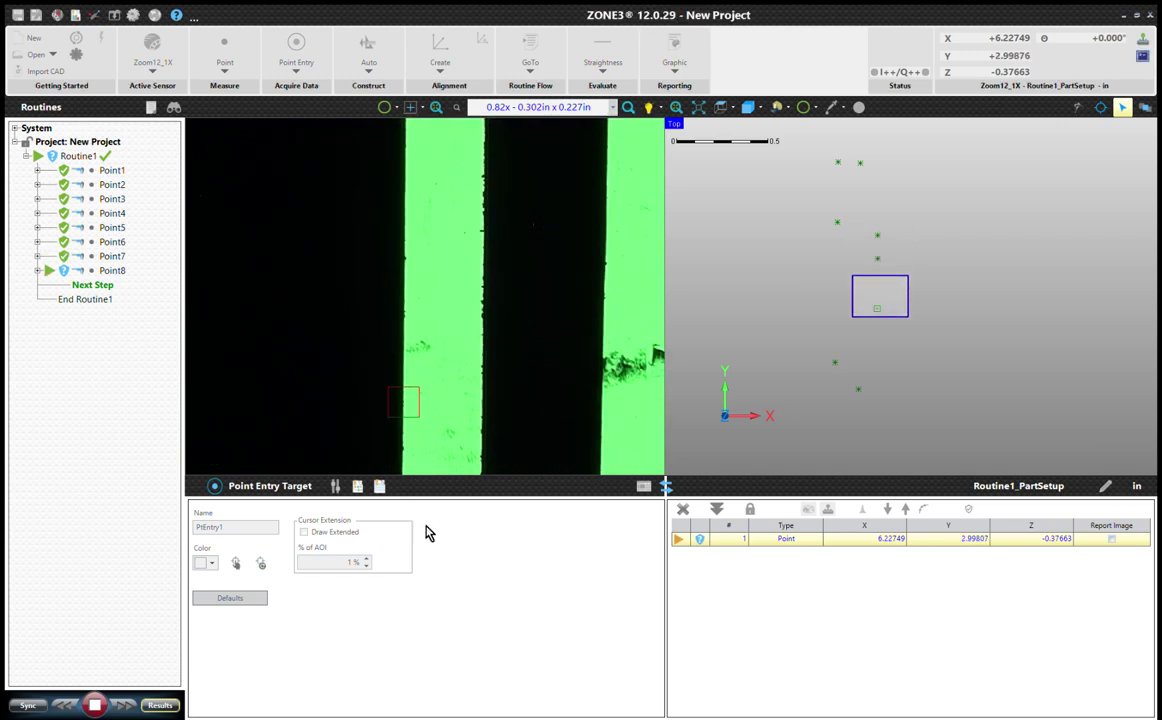
click(409, 409)
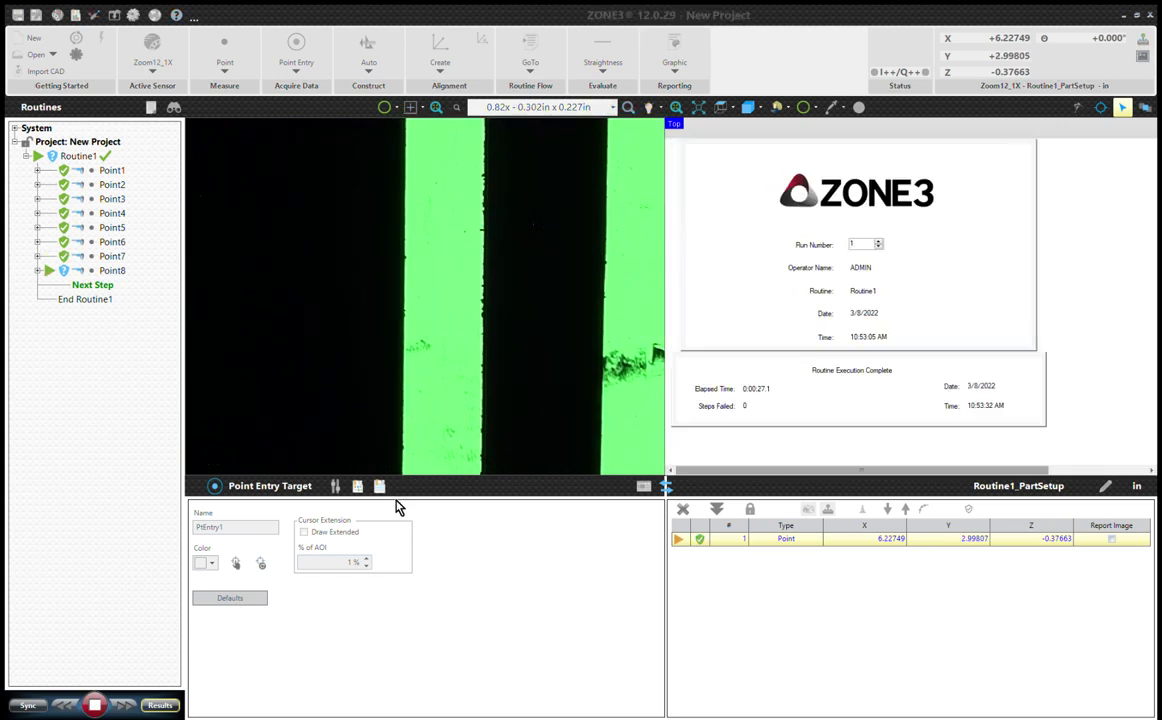
Close the Single-Run Report to return to the top-down graphic view.
click(1146, 107)
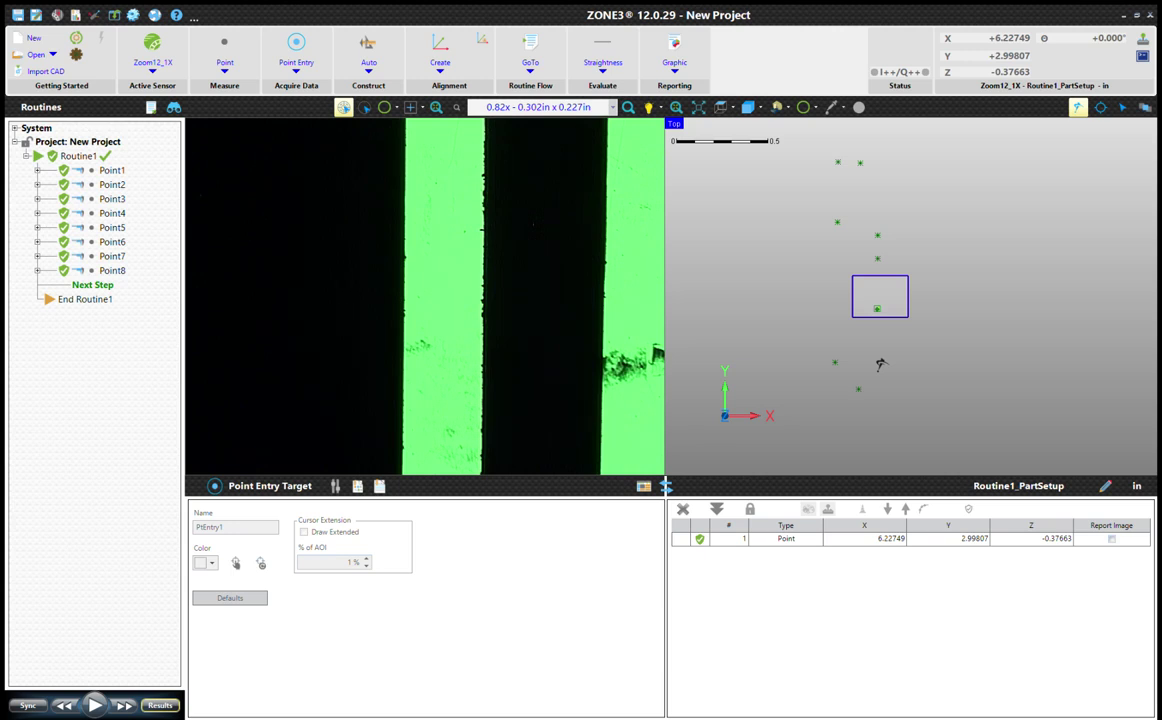
Switch acquisition back to Point Entry and bring up the live camera view.
click(296, 48)
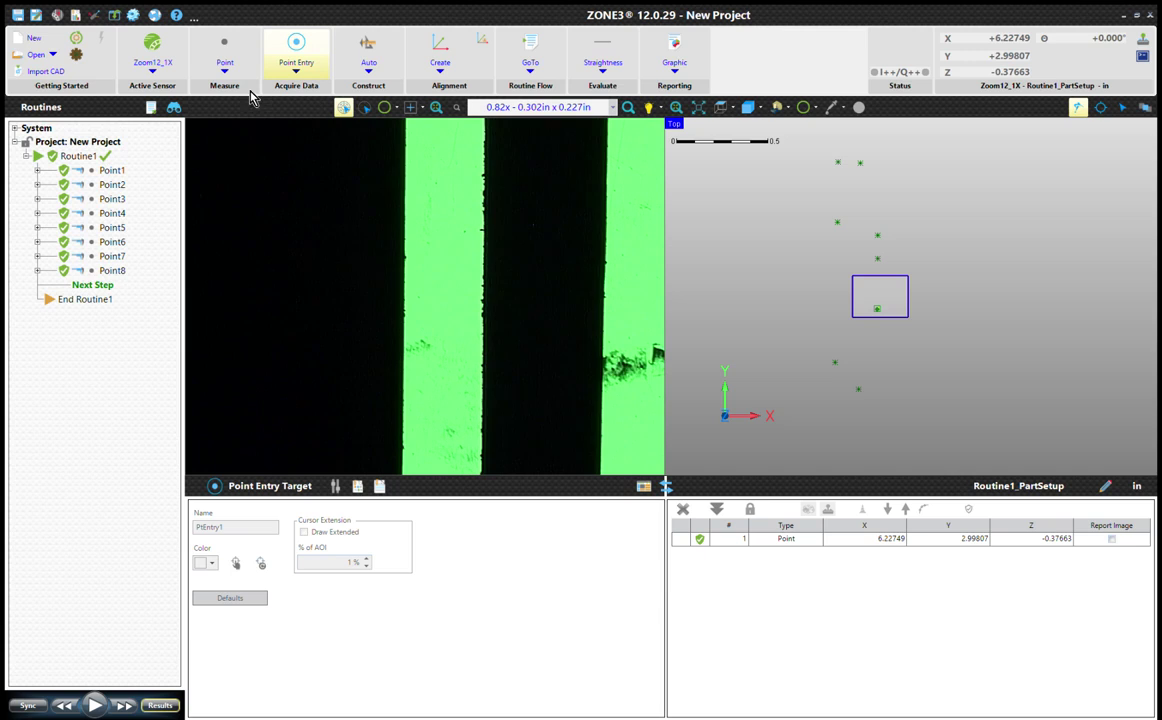
click(342, 108)
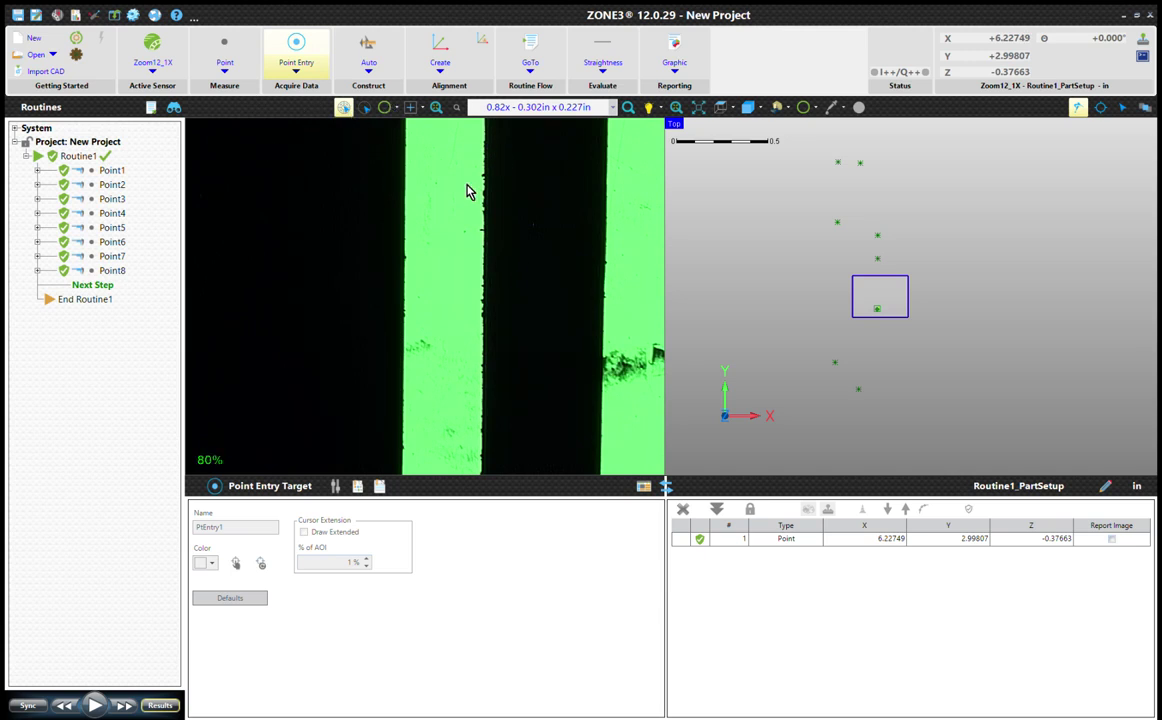